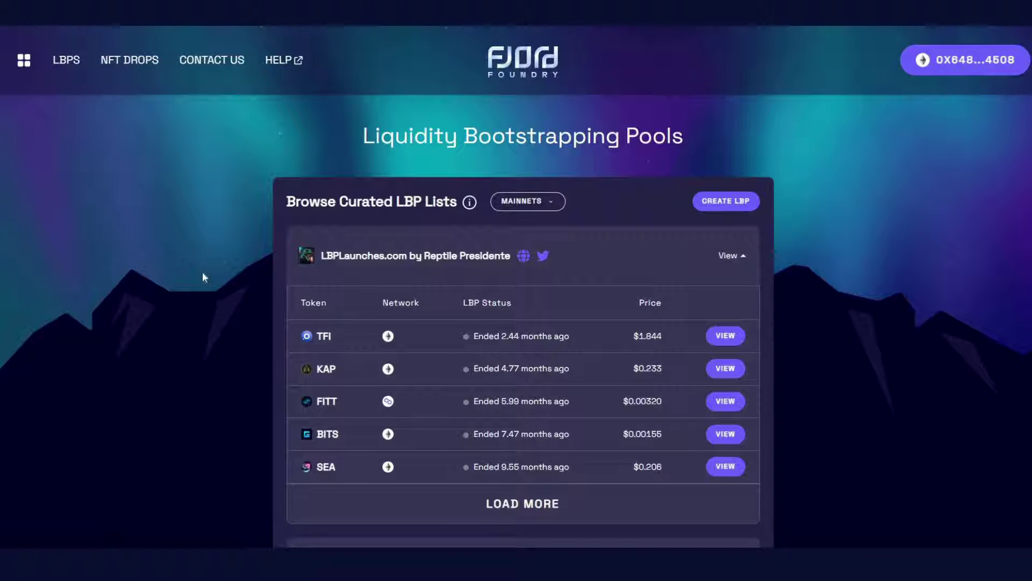
# Show the mainnet/testnet network options beside Browse Curated LBP Lists
pyautogui.scroll(-1, 202, 271)
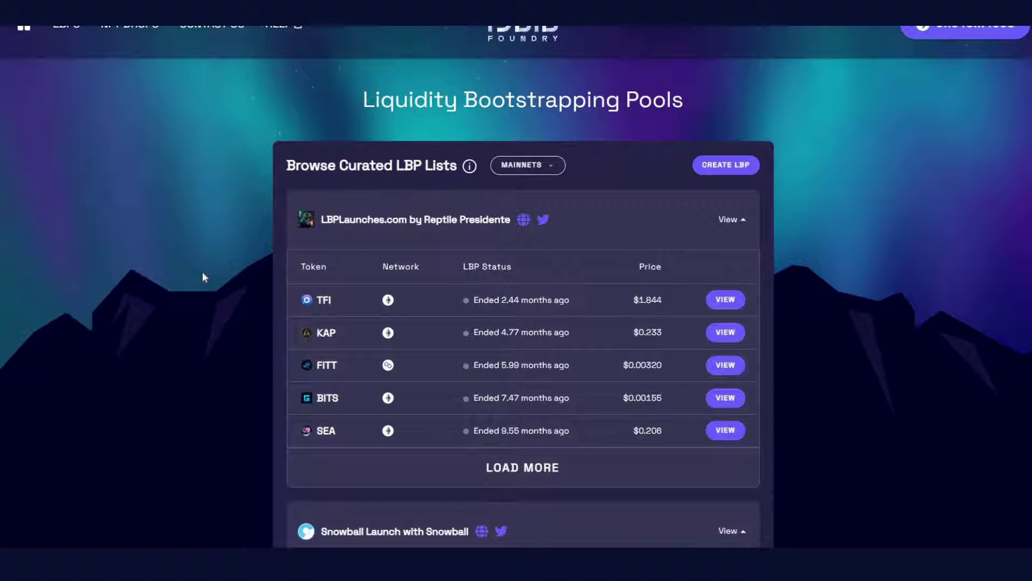
pyautogui.scroll(1, 202, 271)
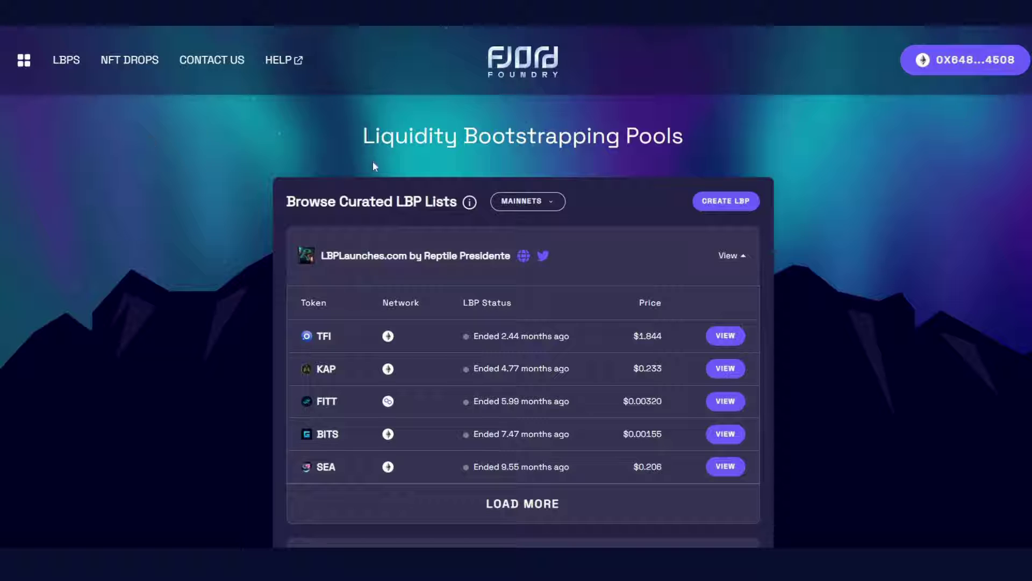
pyautogui.click(527, 205)
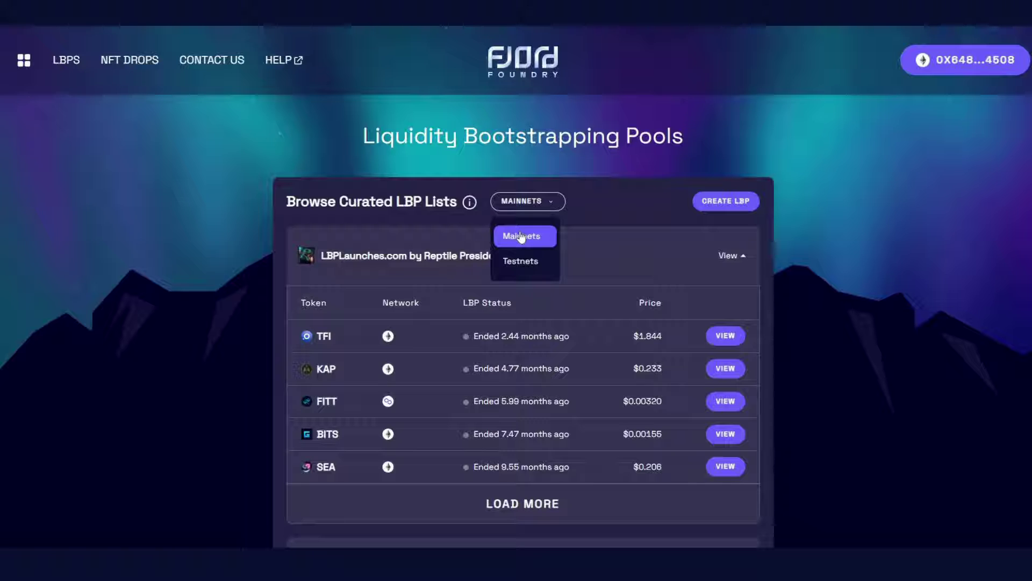
# Switch the curated lists to Testnets and scroll down to the All LBPs (Unvetted) table
pyautogui.click(525, 263)
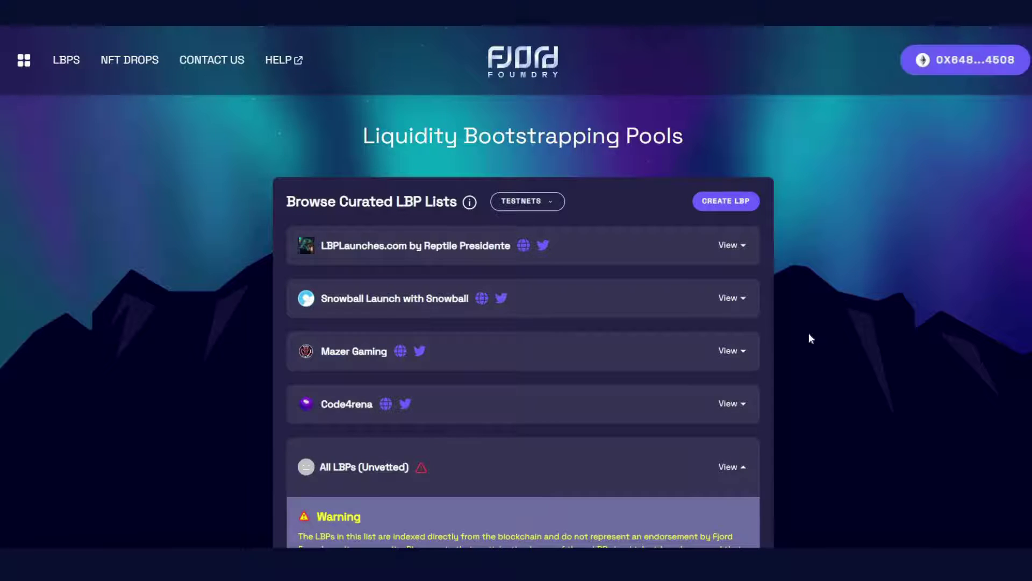
pyautogui.scroll(-1, 809, 334)
pyautogui.scroll(1, 808, 333)
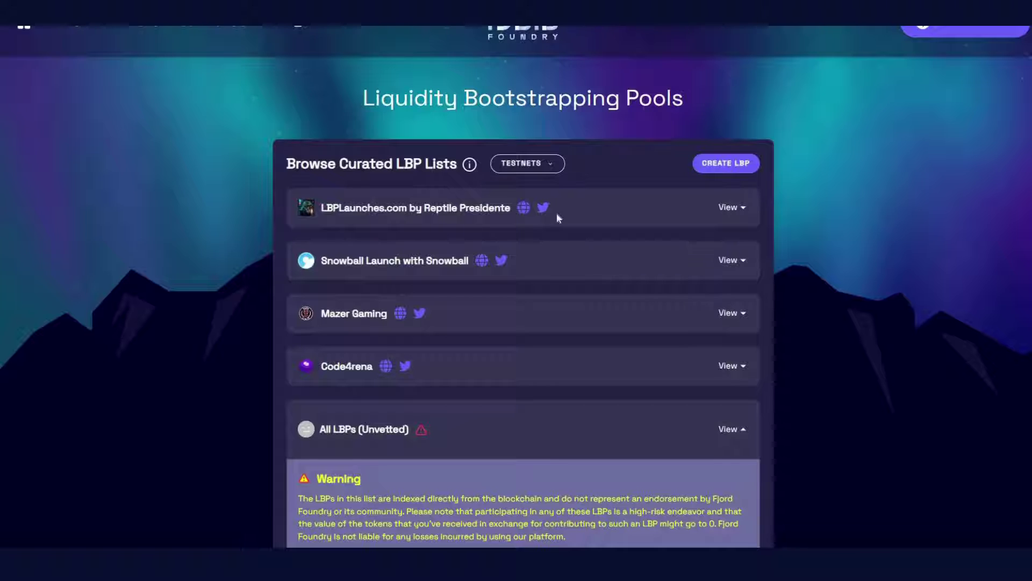
pyautogui.scroll(-3, 864, 263)
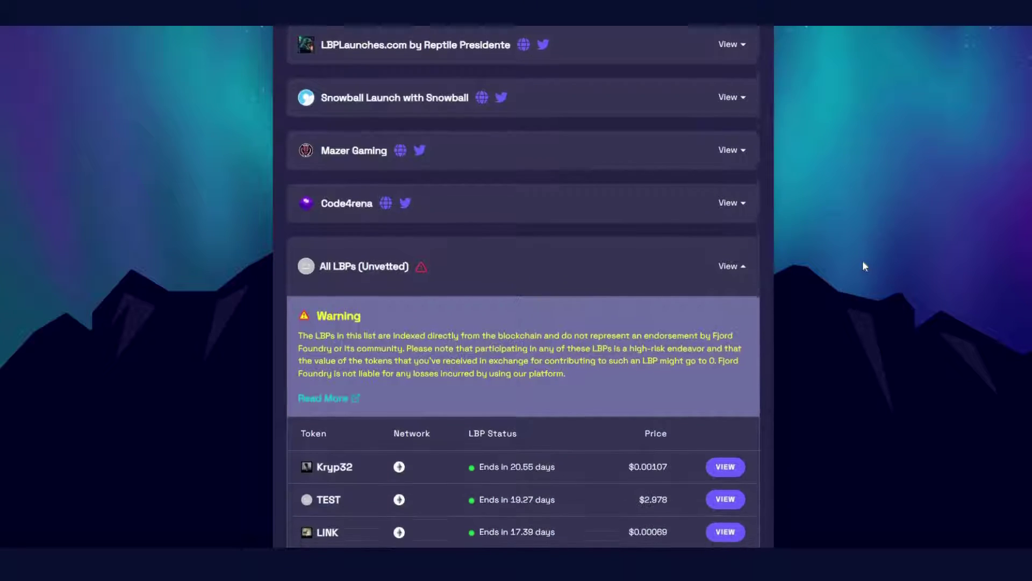
pyautogui.scroll(1, 863, 265)
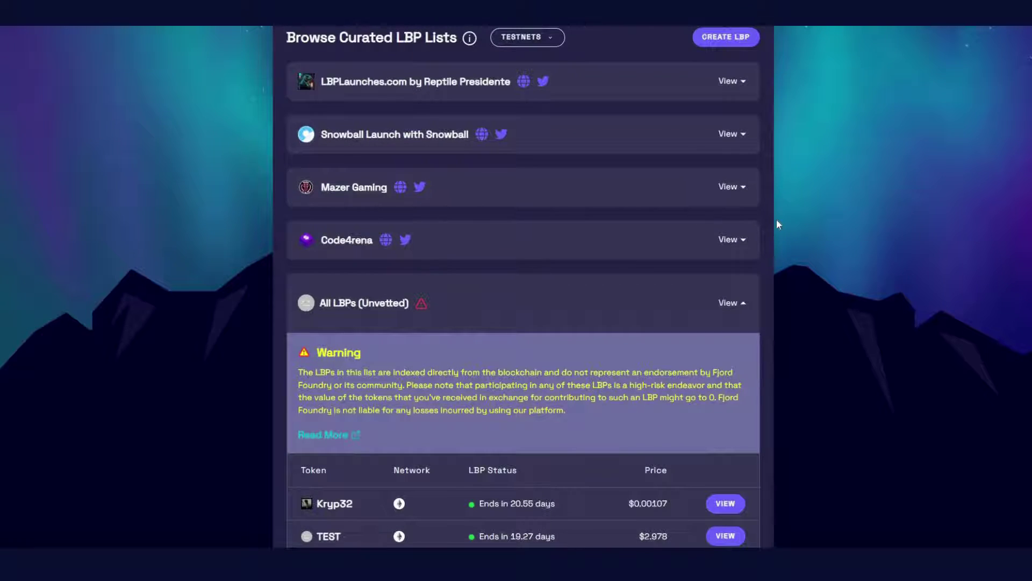
pyautogui.scroll(3, 776, 219)
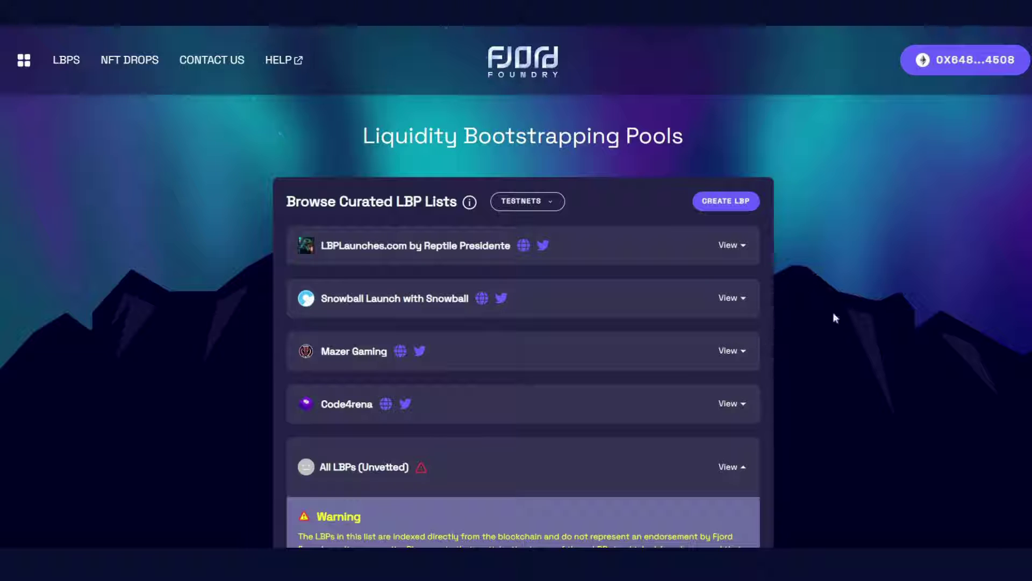
pyautogui.scroll(-1, 834, 317)
pyautogui.scroll(-2, 838, 237)
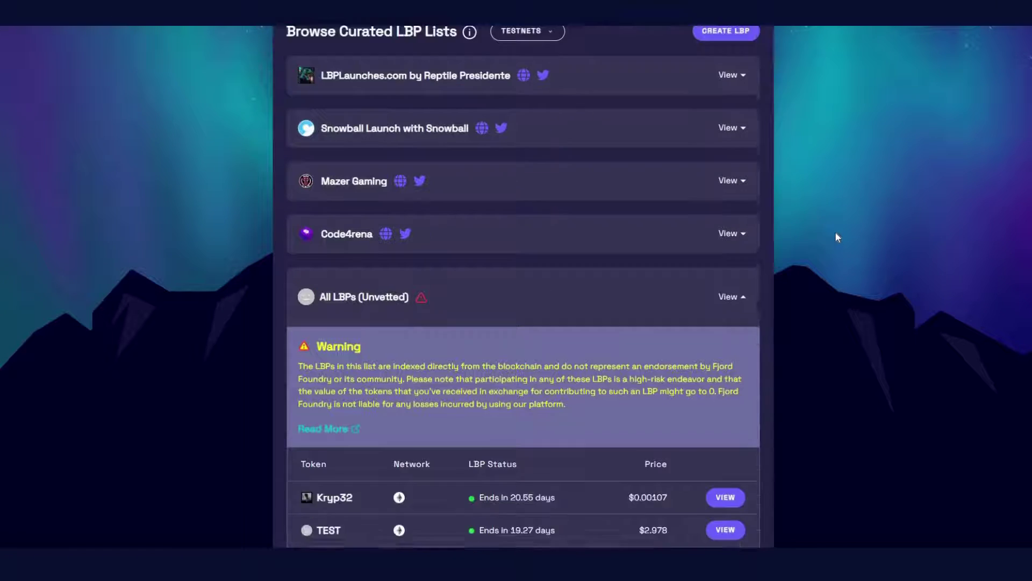
pyautogui.scroll(-1, 836, 233)
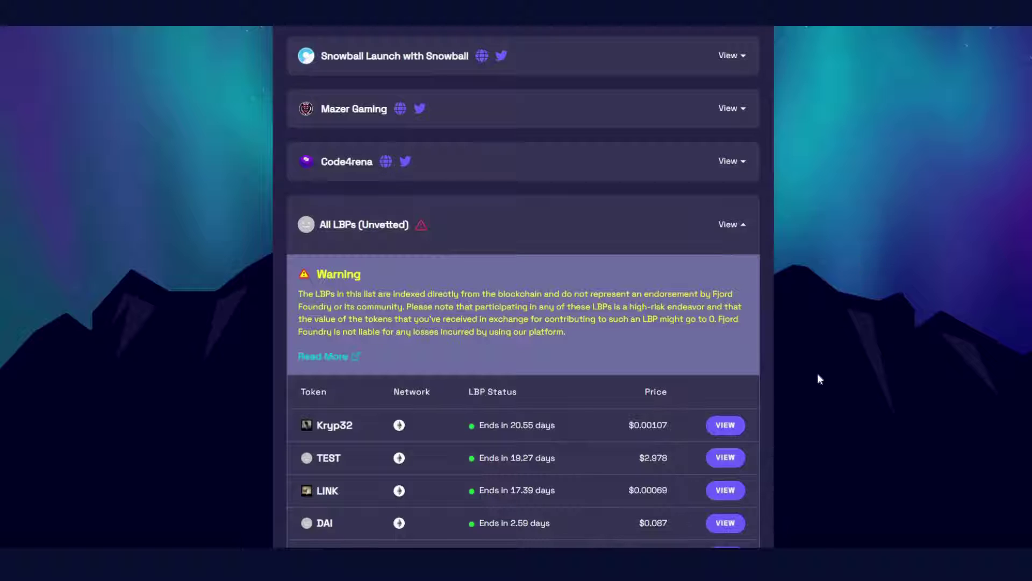
# View the Kryp32 pool from its row and accept the unvetted-pool risk warning
pyautogui.click(726, 427)
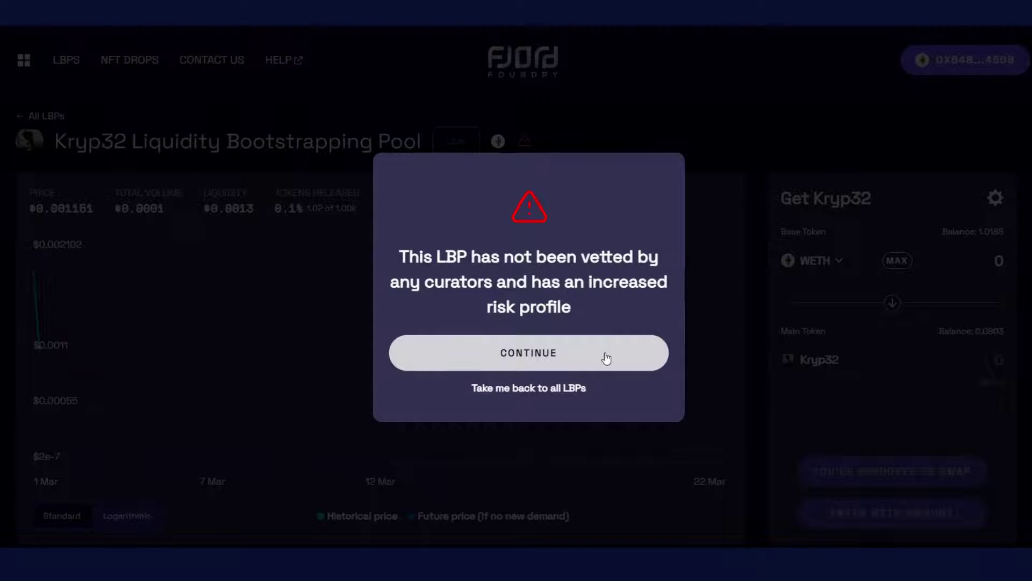
pyautogui.click(605, 357)
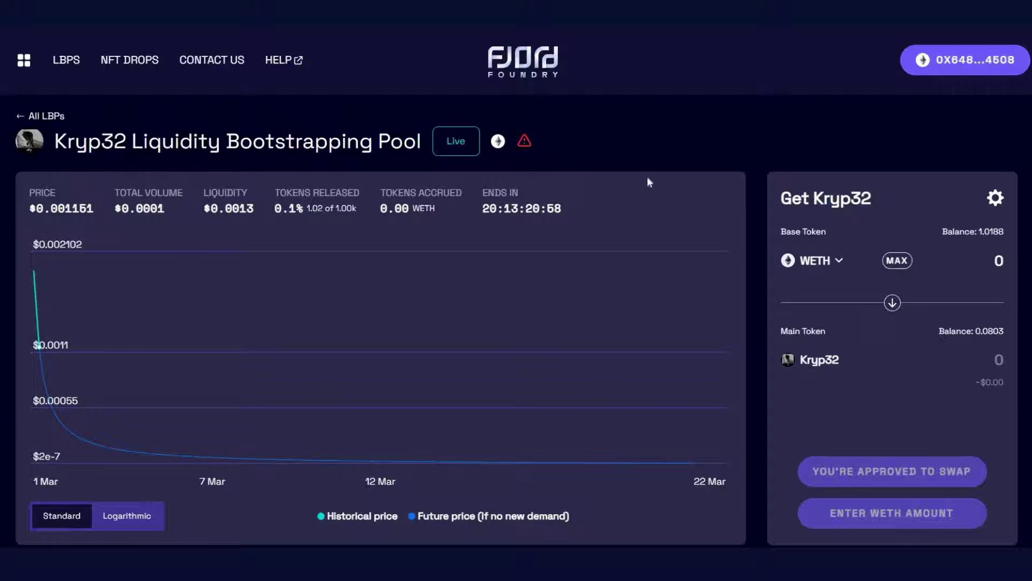
pyautogui.scroll(-1, 647, 179)
pyautogui.scroll(-1, 647, 181)
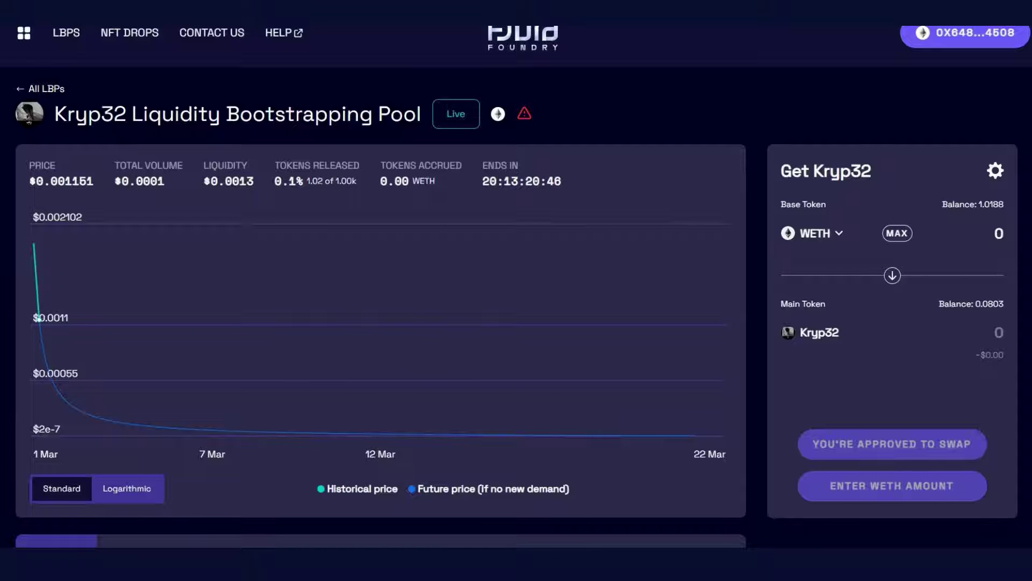
pyautogui.doubleClick(440, 181)
pyautogui.scroll(-1, 544, 179)
pyautogui.scroll(2, 544, 179)
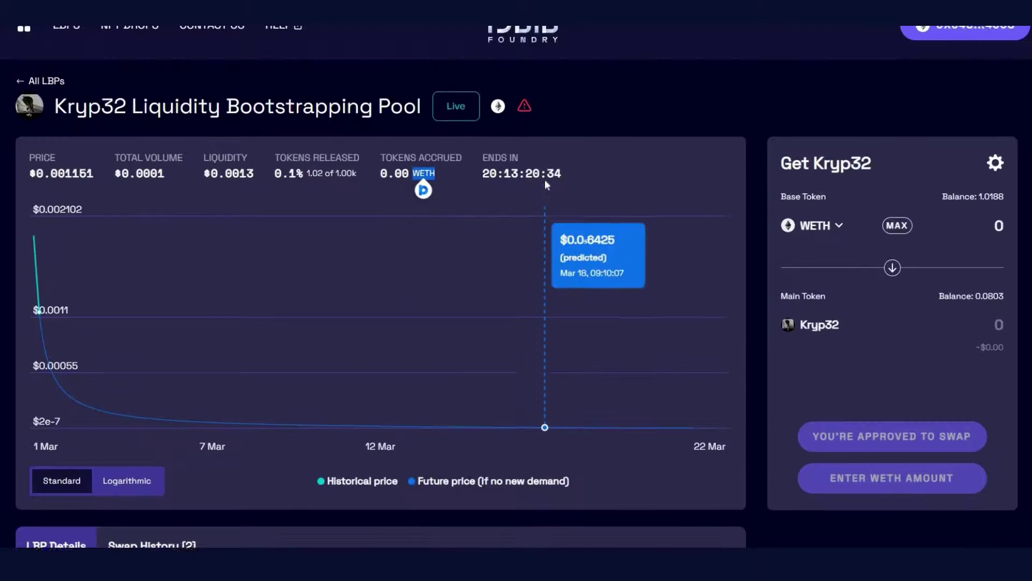
pyautogui.scroll(-2, 372, 285)
pyautogui.scroll(1, 372, 285)
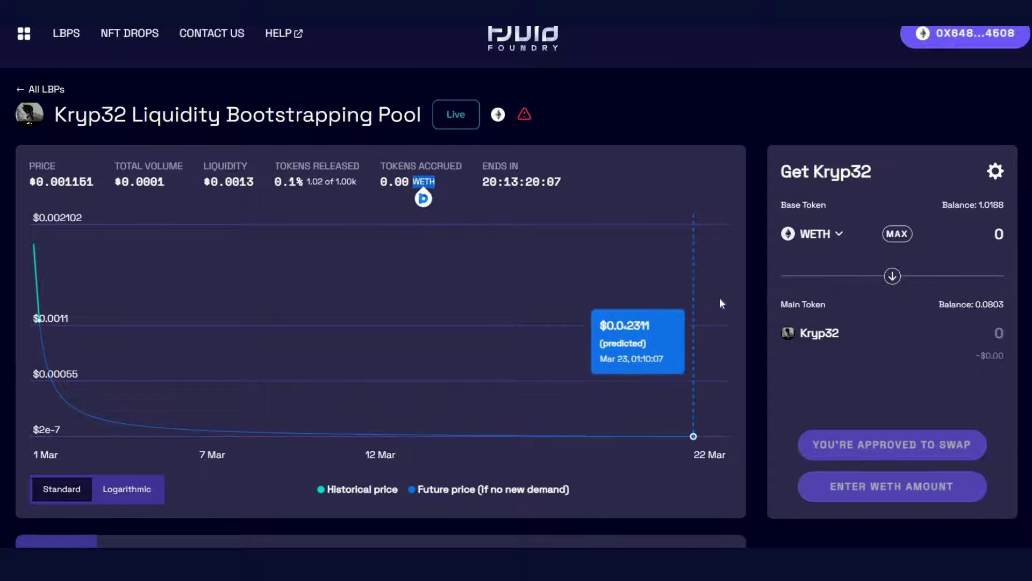
pyautogui.scroll(-1, 731, 293)
pyautogui.scroll(1, 739, 290)
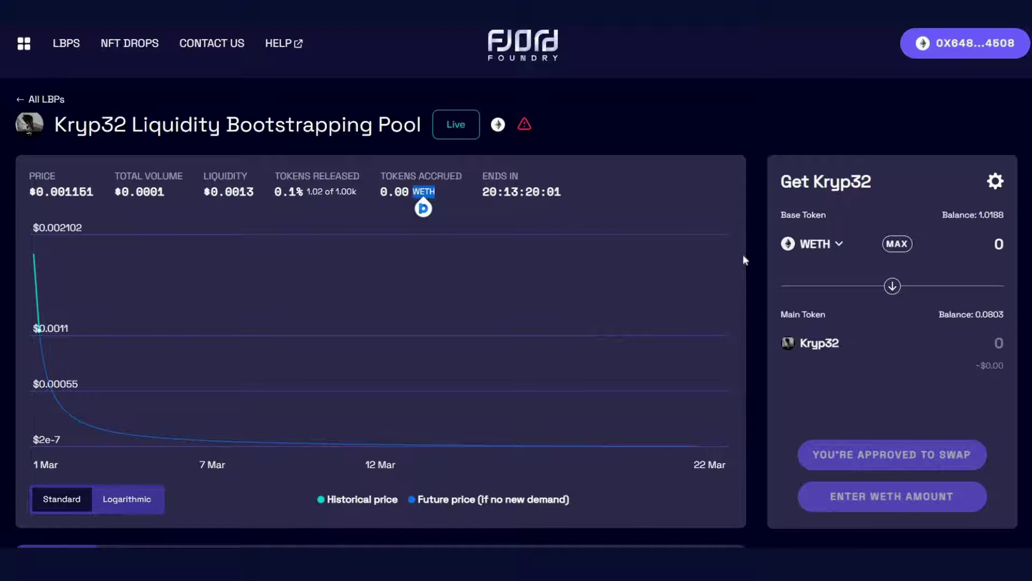
pyautogui.scroll(-1, 744, 259)
pyautogui.scroll(1, 745, 259)
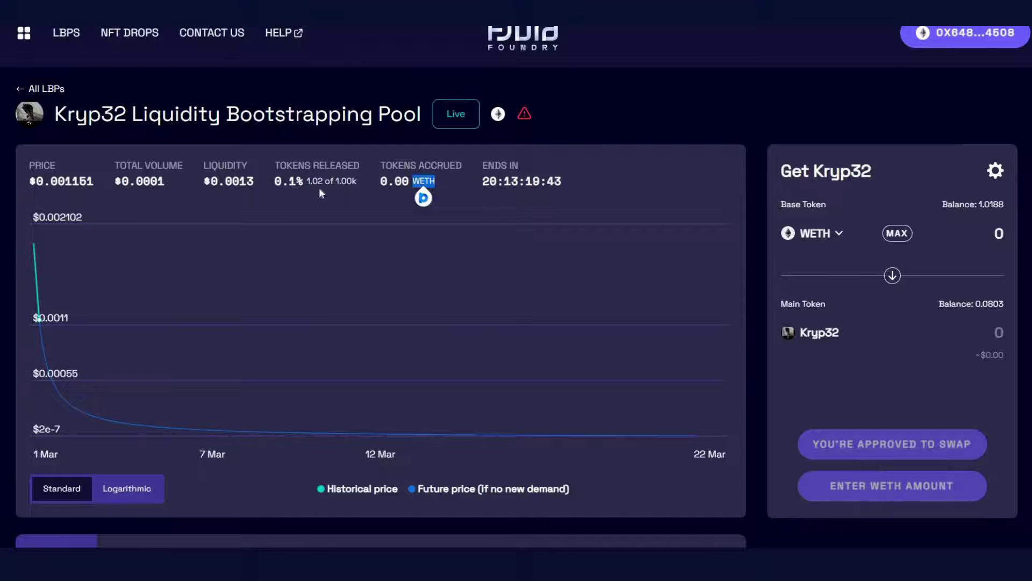
# Scroll past the Kryp32 price chart to the LBP Details description, dates, statistics and links
pyautogui.scroll(-8, 317, 197)
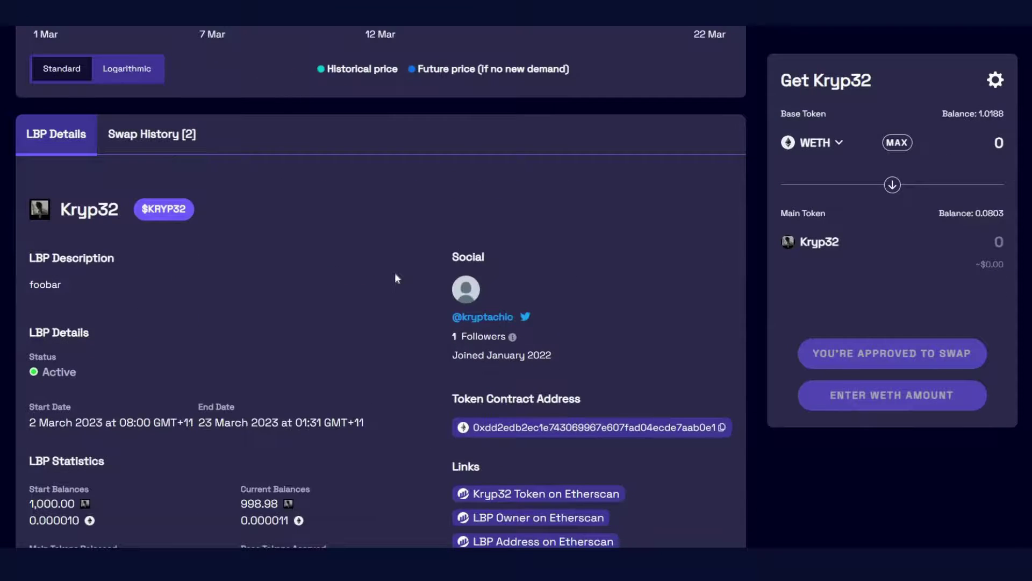
pyautogui.scroll(8, 395, 278)
pyautogui.scroll(-8, 625, 218)
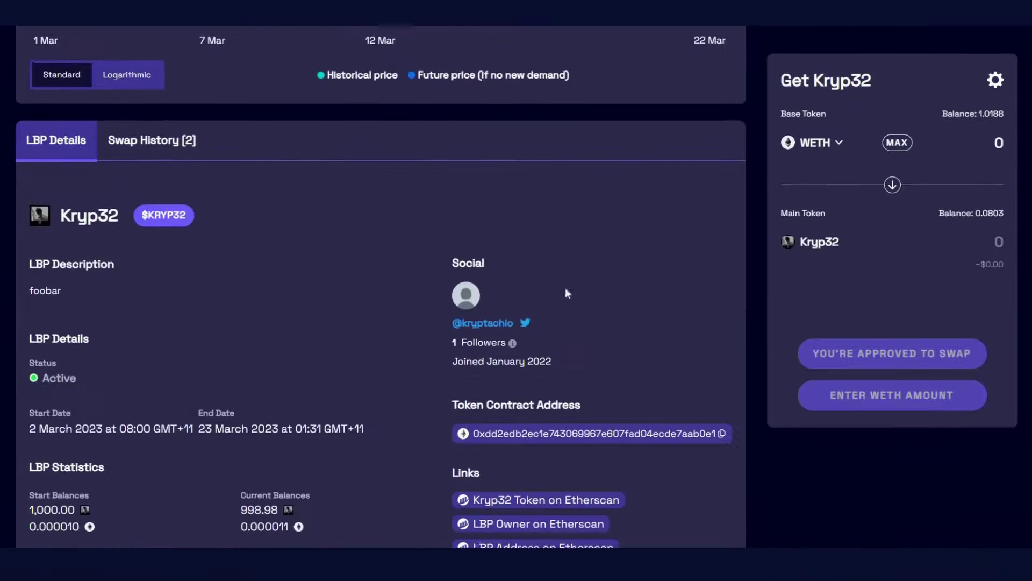
pyautogui.scroll(-3, 566, 293)
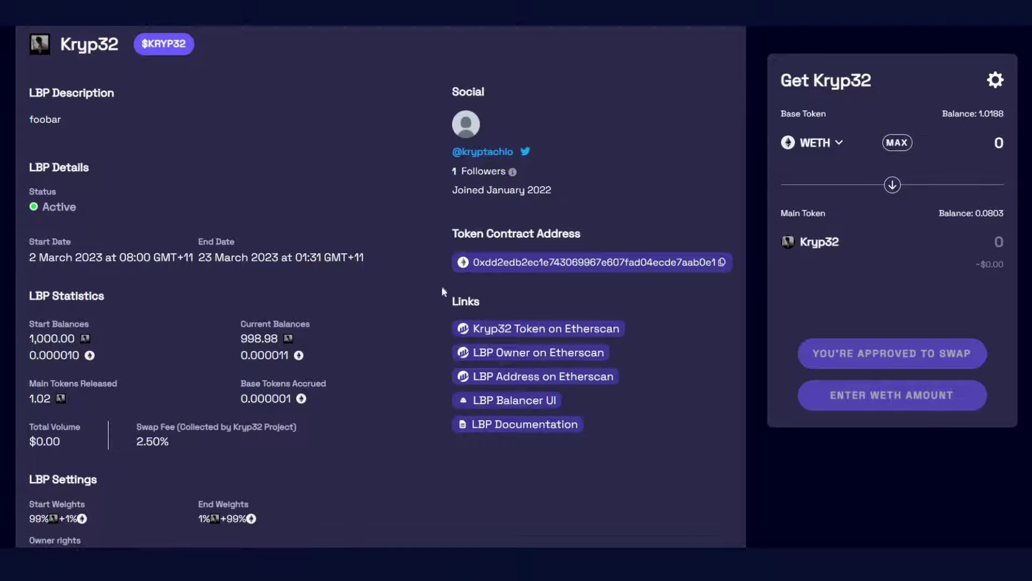
pyautogui.scroll(10, 678, 336)
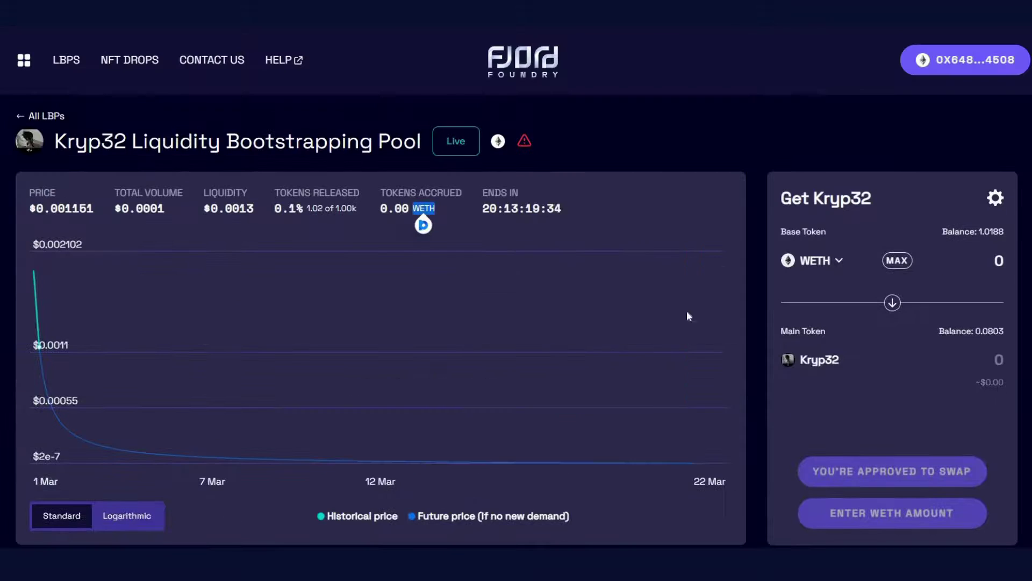
pyautogui.scroll(-1, 704, 206)
pyautogui.scroll(2, 658, 148)
pyautogui.moveTo(42, 355)
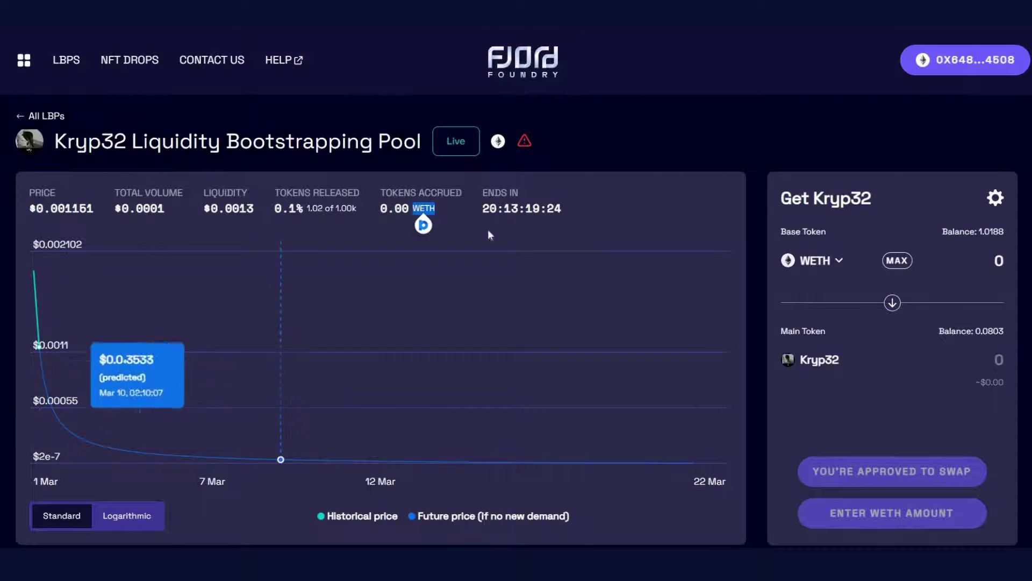
pyautogui.scroll(-4, 643, 182)
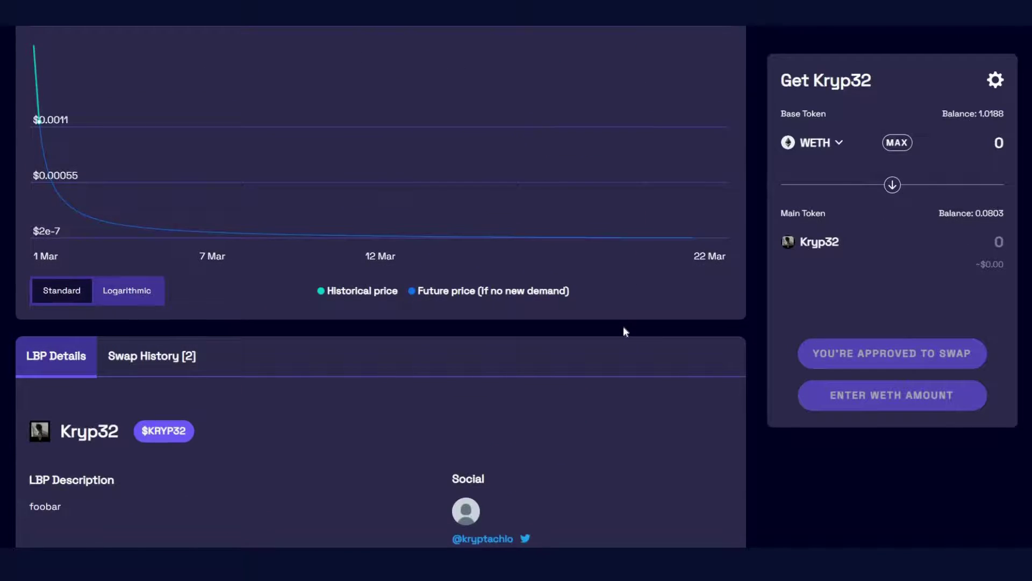
pyautogui.scroll(-5, 623, 327)
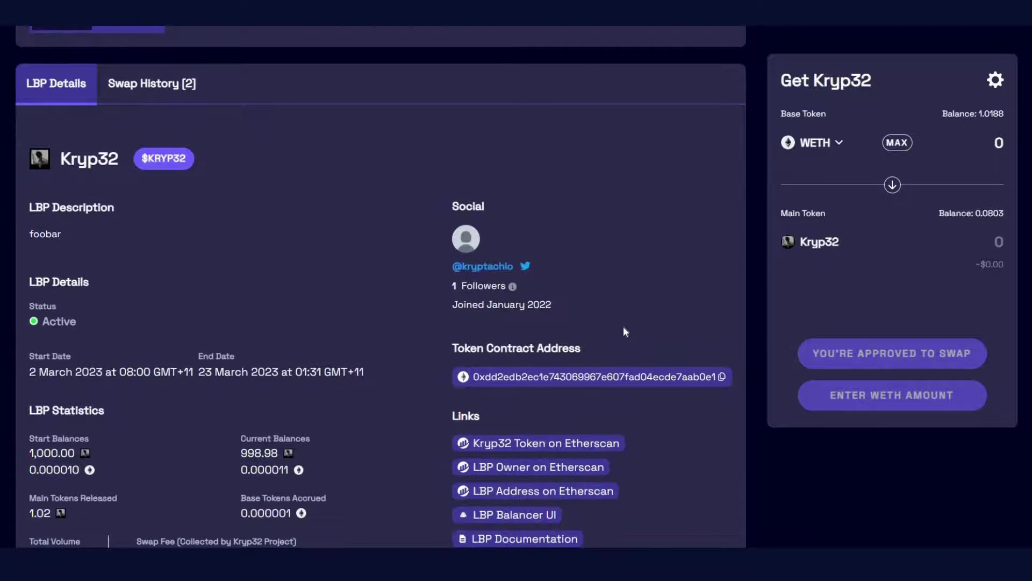
pyautogui.scroll(-1, 623, 332)
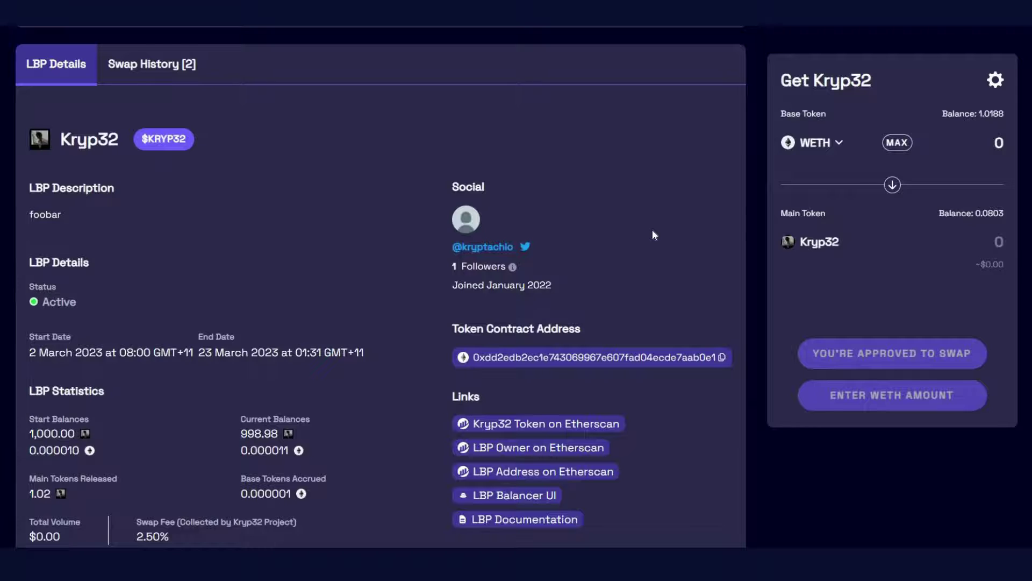